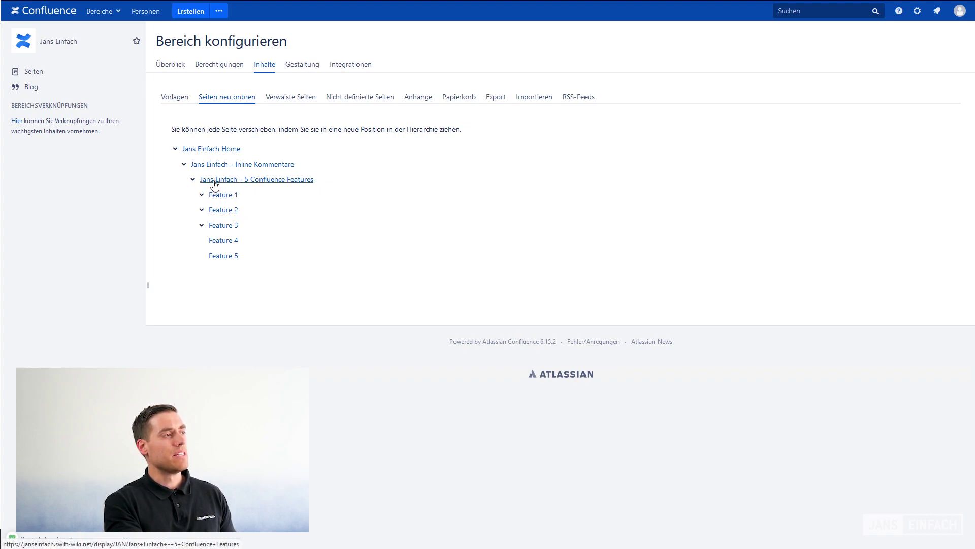
# - Move the page "Jans Einfach - 5 Confluence Features" and its subpages directly under Jans Einfach Home, placed after the Inline Kommentare page
pyautogui.moveTo(213, 184); pyautogui.dragTo(198, 164)
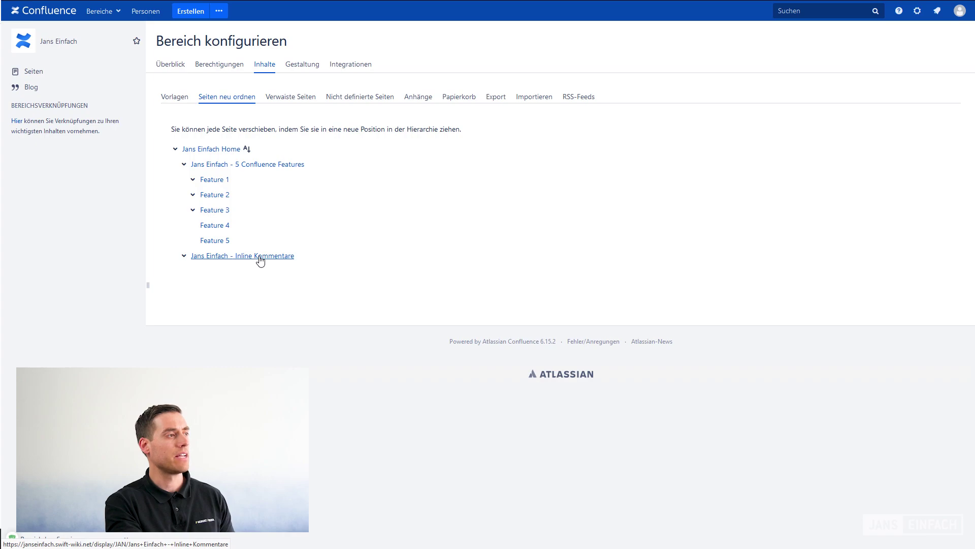
pyautogui.click(184, 164)
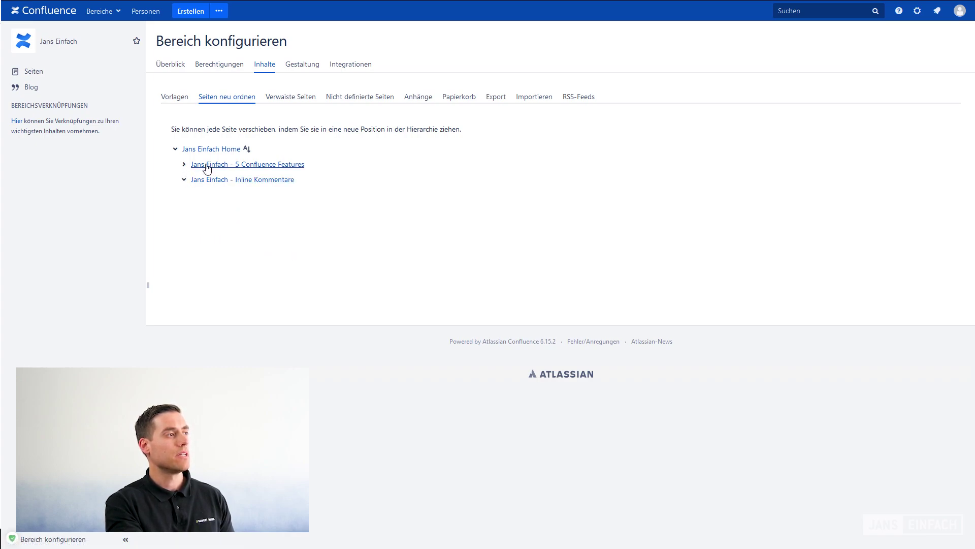
pyautogui.moveTo(208, 168); pyautogui.dragTo(203, 188)
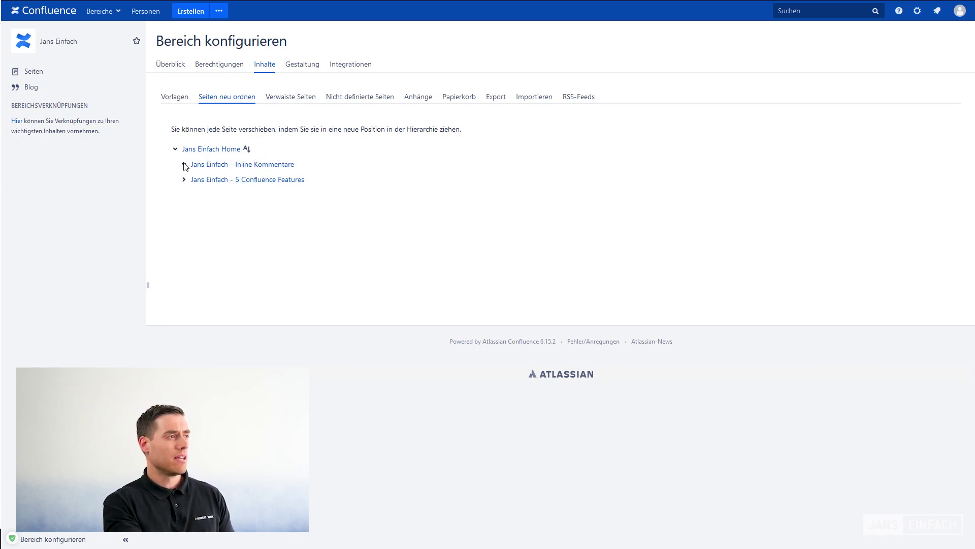
pyautogui.click(185, 179)
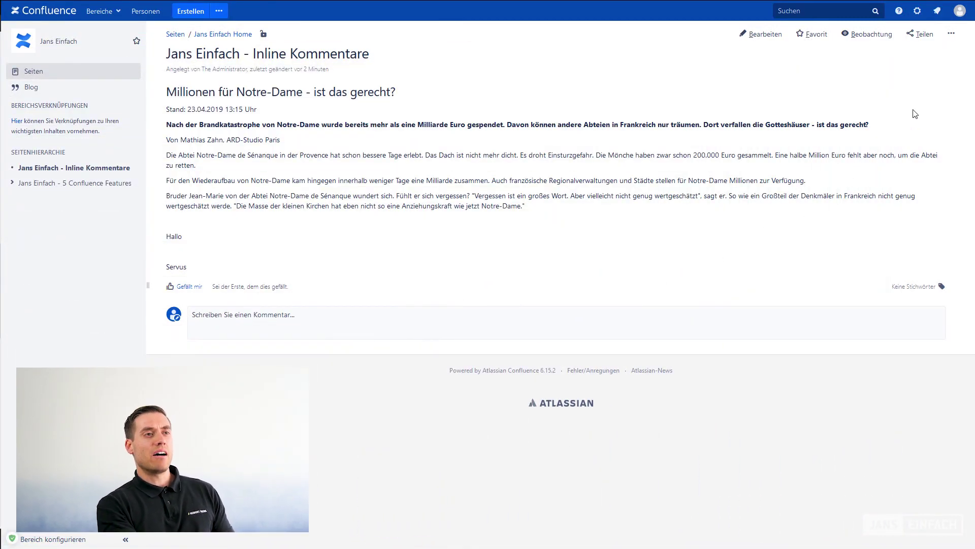
# - Delete version 1 from the page history of "Jans Einfach - Inline Kommentare"
pyautogui.click(952, 34)
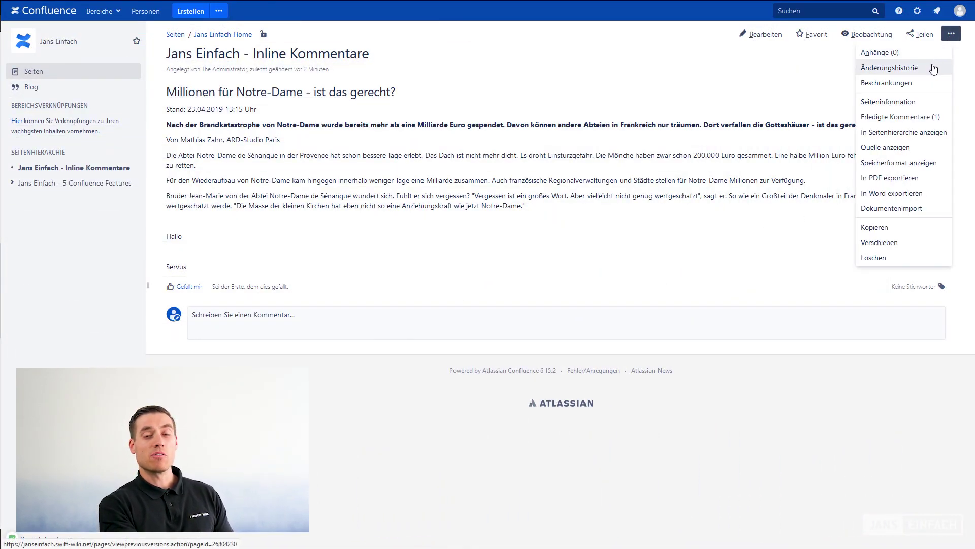
pyautogui.click(951, 33)
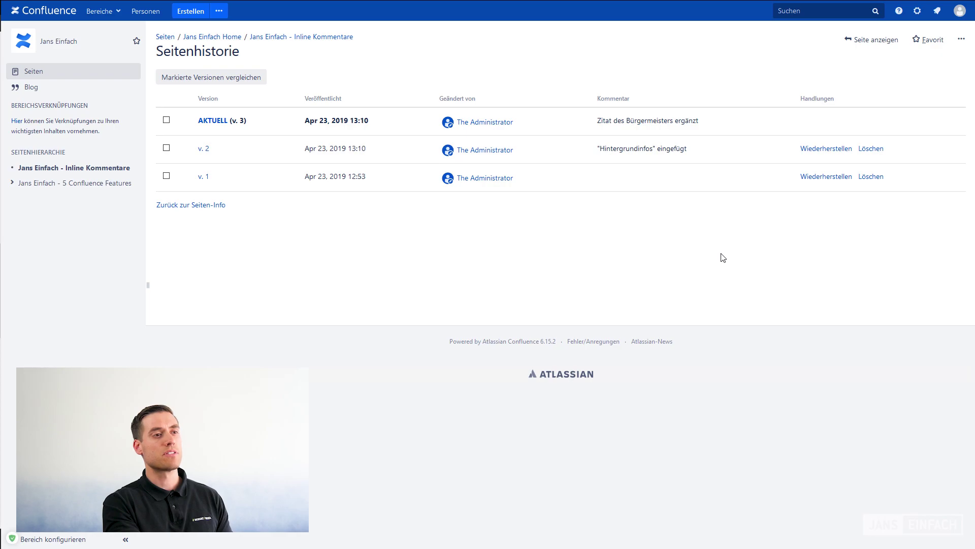
pyautogui.click(871, 177)
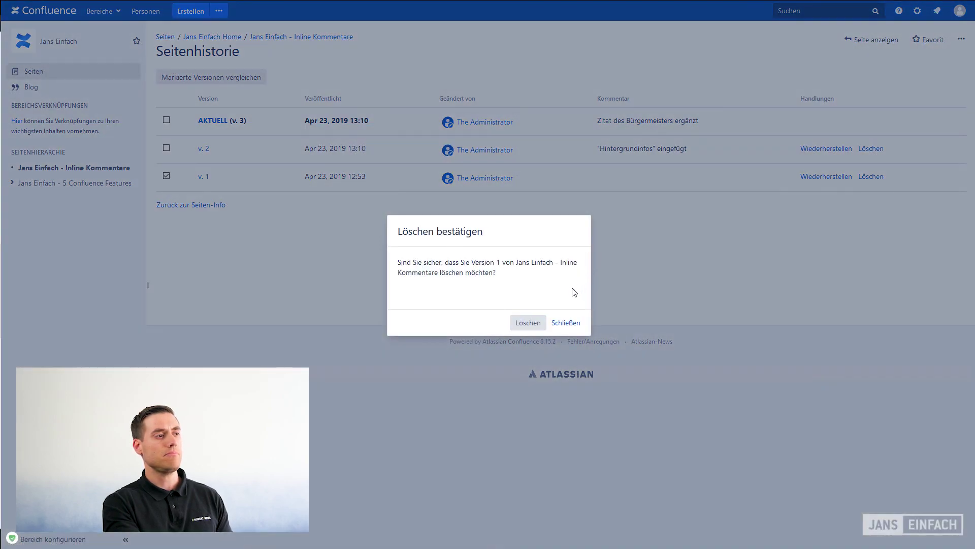
pyautogui.click(530, 323)
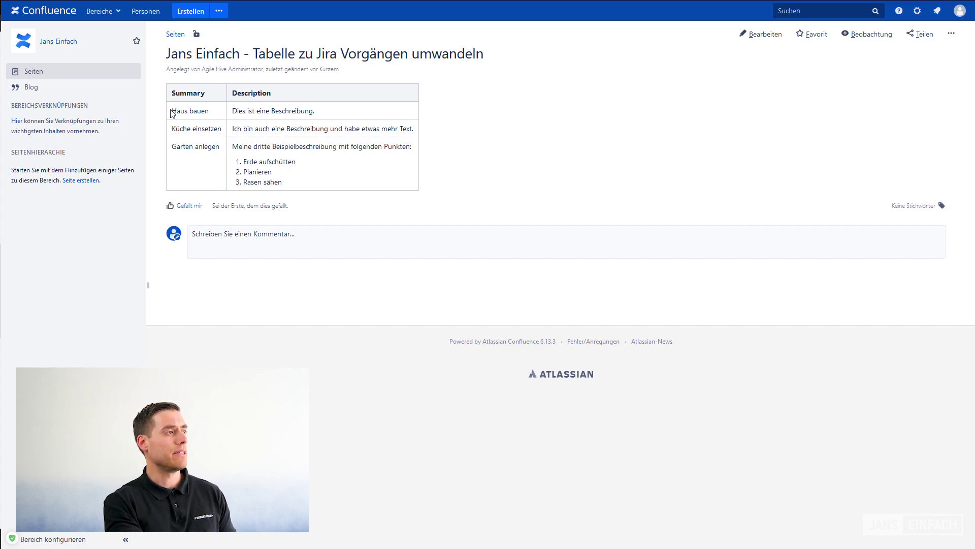
# - Select the three data rows of the Summary/Description table and start creating multiple Jira issues from them
pyautogui.moveTo(171, 113); pyautogui.dragTo(320, 191)
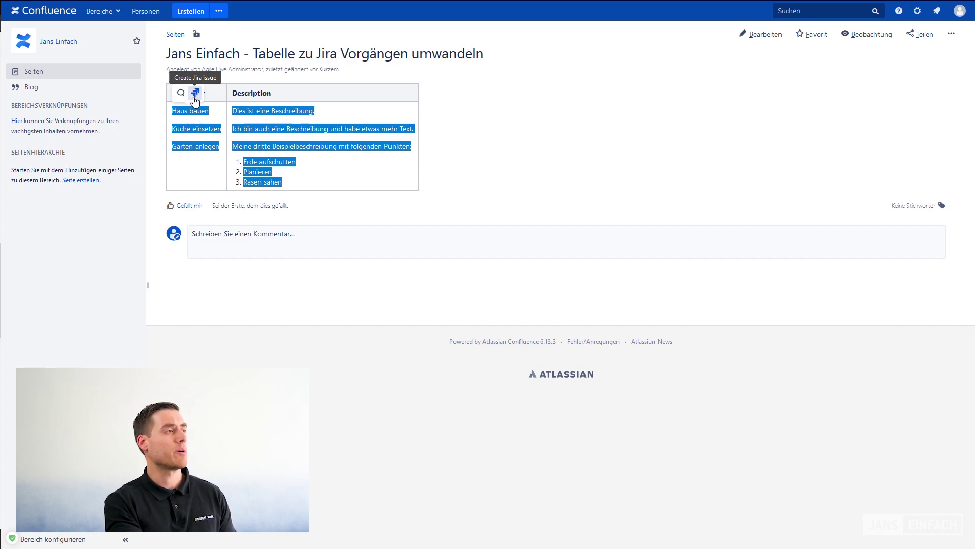
pyautogui.click(194, 96)
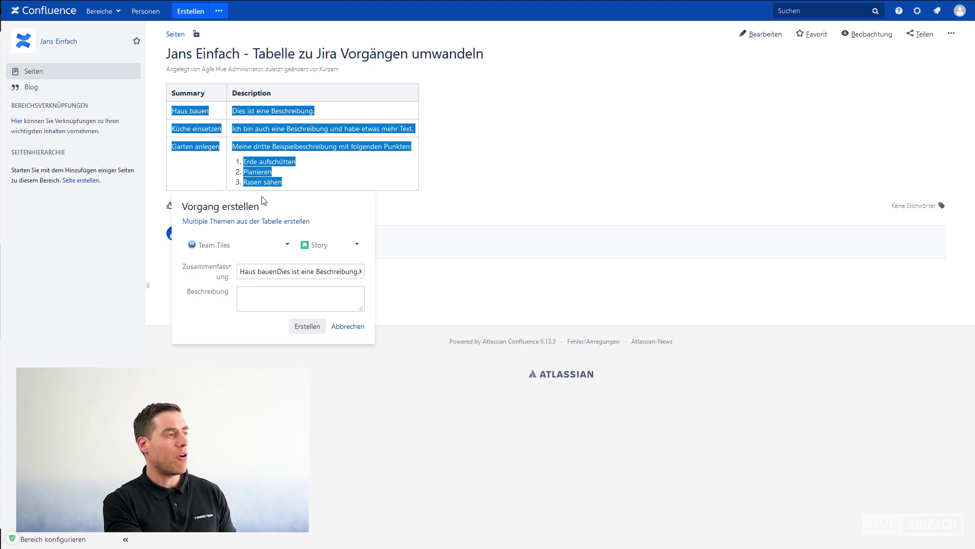
pyautogui.click(272, 222)
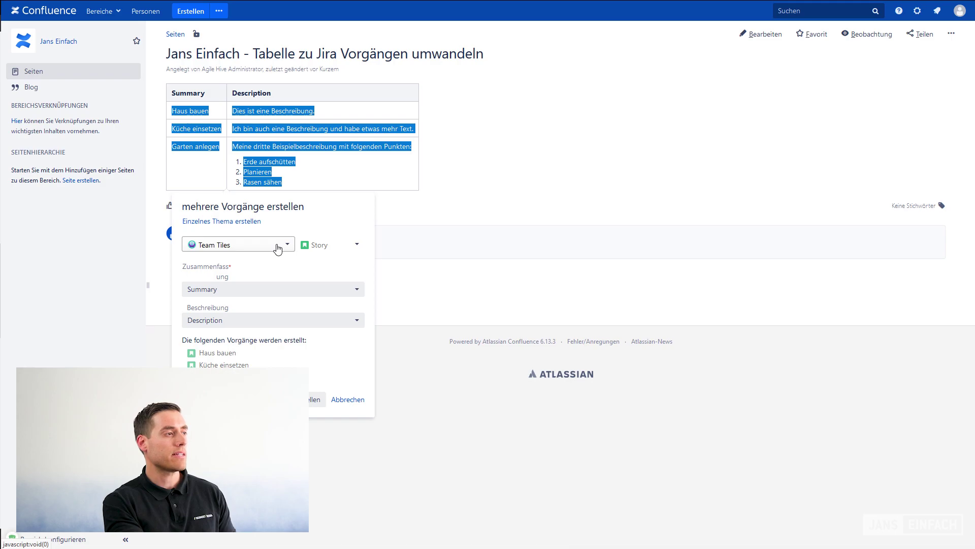
# - Create the issues as Story in the Team Tiles project, using the Summary and Description columns for Zusammenfassung and Beschreibung
pyautogui.click(349, 245)
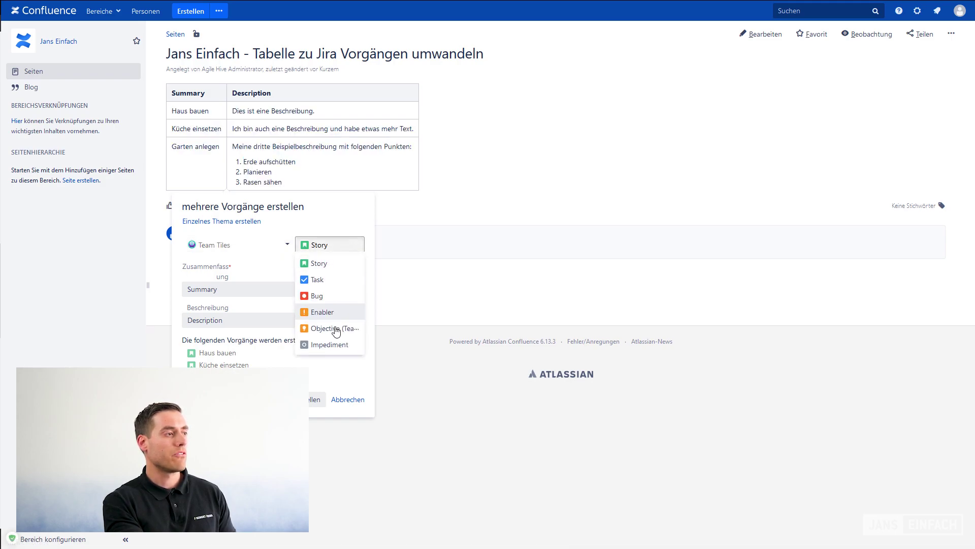
pyautogui.click(339, 268)
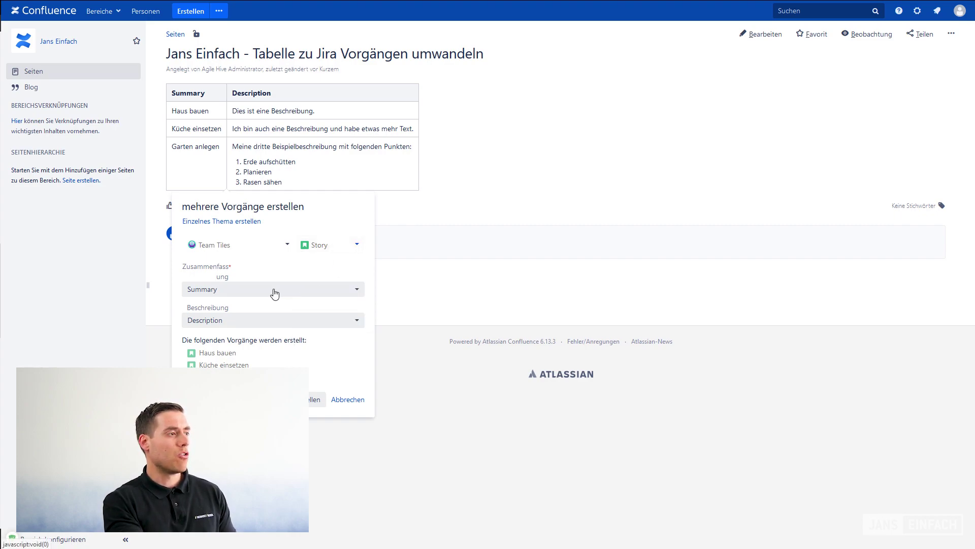
pyautogui.click(235, 293)
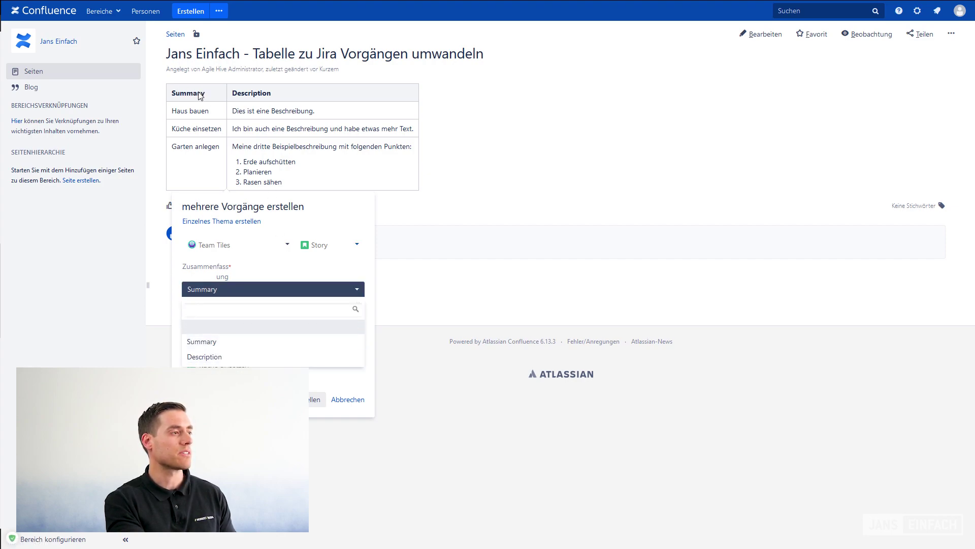
pyautogui.click(246, 287)
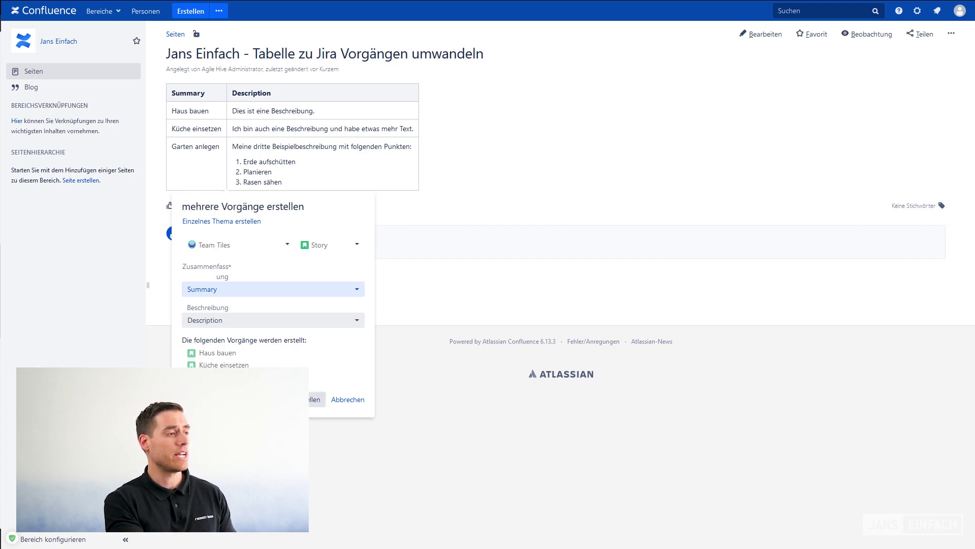
pyautogui.click(311, 401)
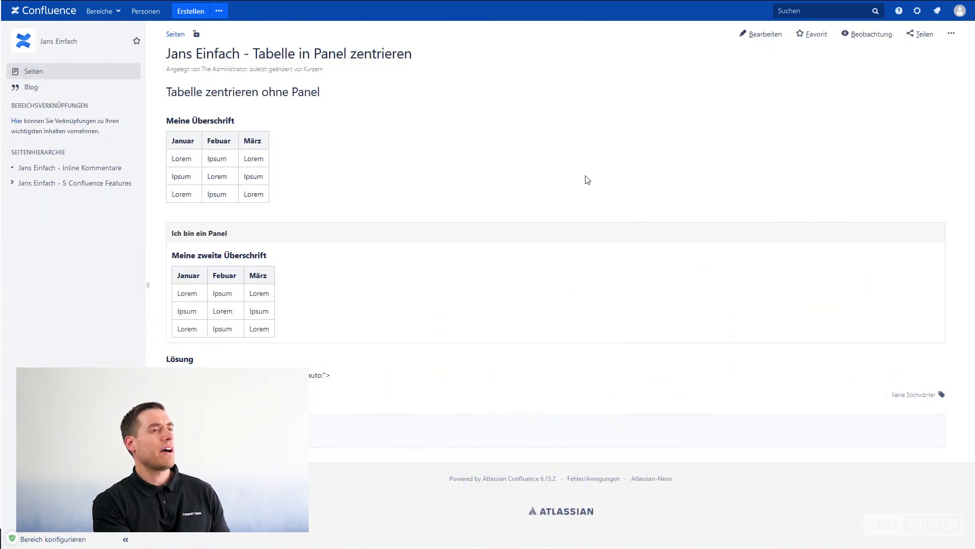
# - Edit the page "Jans Einfach - Tabelle in Panel zentrieren" to center the table outside the panel with its heading "Meine Überschrift" left-aligned
pyautogui.click(756, 40)
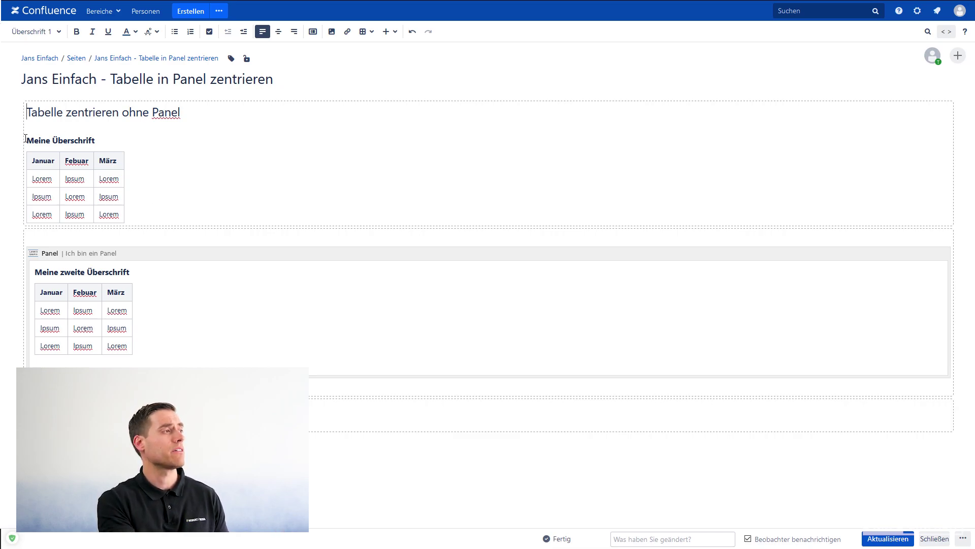
pyautogui.moveTo(25, 139); pyautogui.dragTo(130, 218)
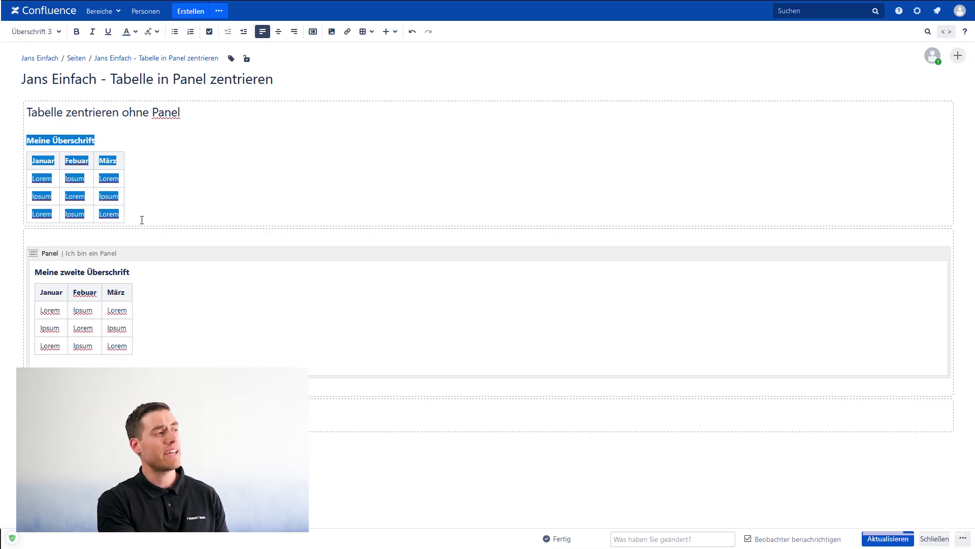
pyautogui.click(278, 32)
pyautogui.click(579, 194)
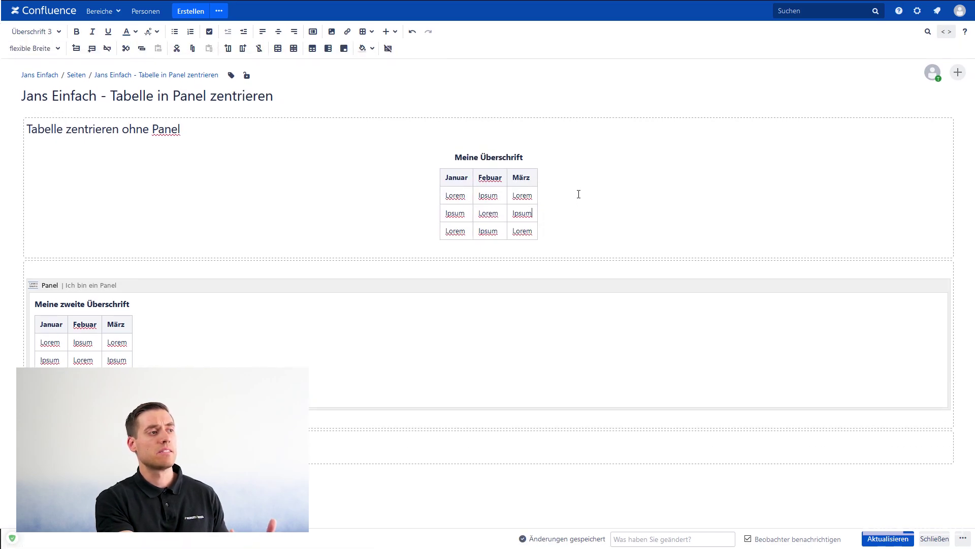
pyautogui.click(515, 157)
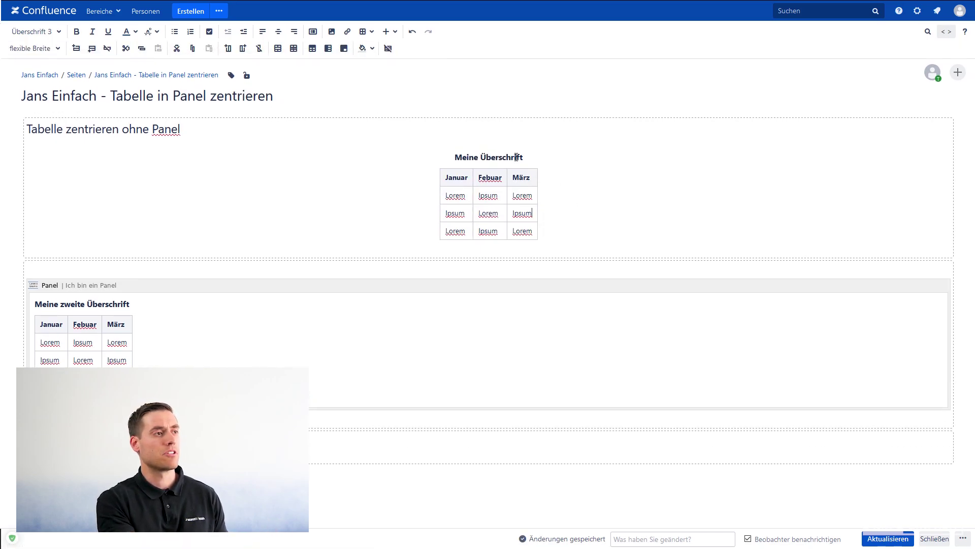
pyautogui.click(263, 33)
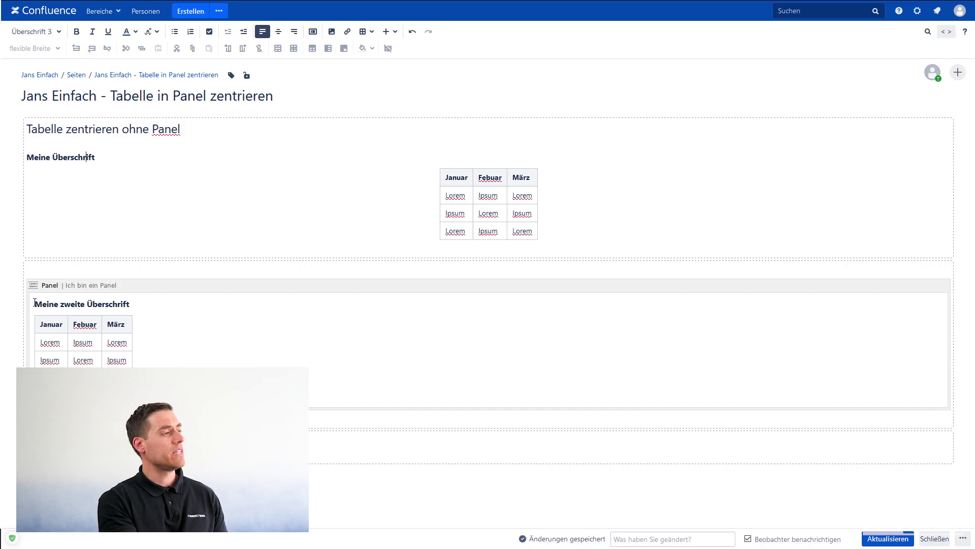
# - Try to center the heading "Meine zweite Überschrift" and the table inside the panel with the center alignment
pyautogui.moveTo(34, 303); pyautogui.dragTo(153, 379)
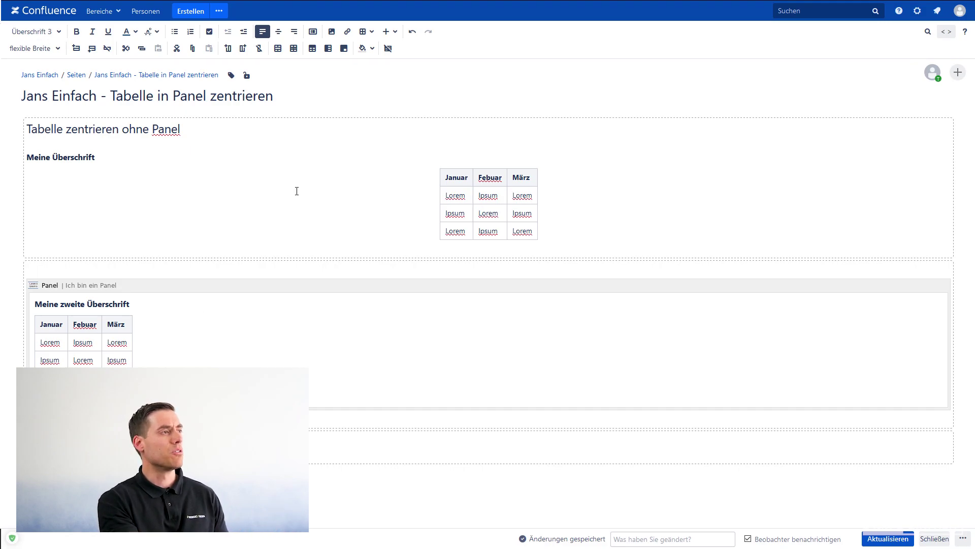
pyautogui.click(279, 33)
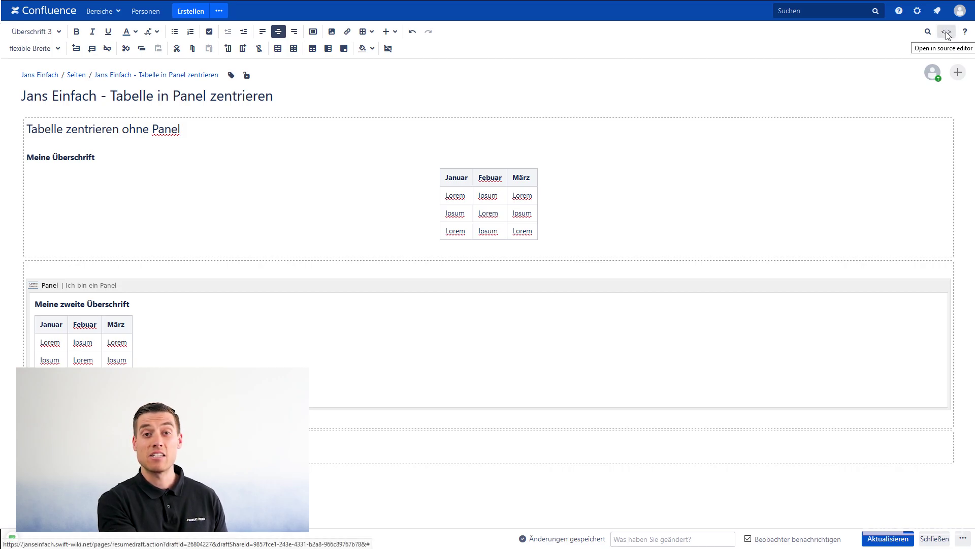
pyautogui.press('Down')
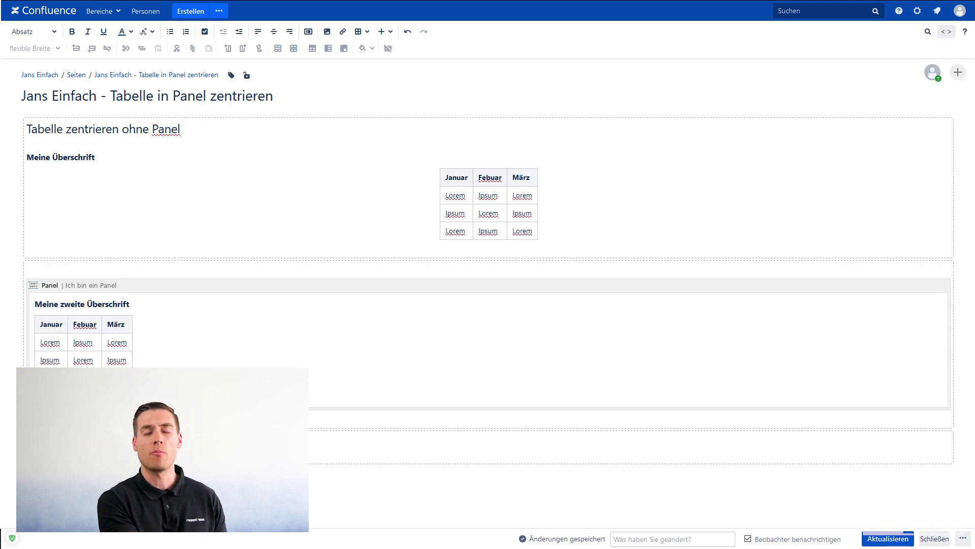
# - Open the page in the source editor and search for "panel" to locate the code of the panel's table
pyautogui.click(949, 35)
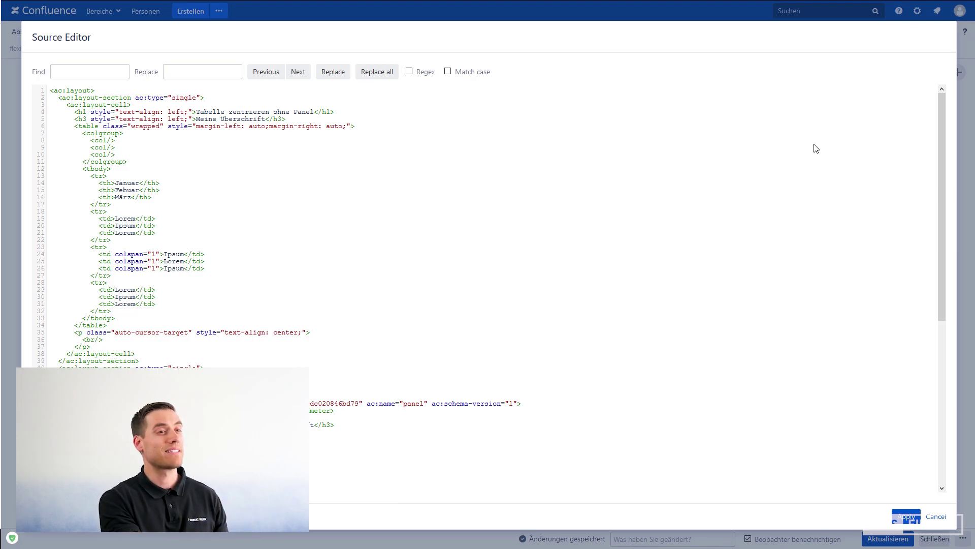
pyautogui.moveTo(940, 119); pyautogui.dragTo(927, 244)
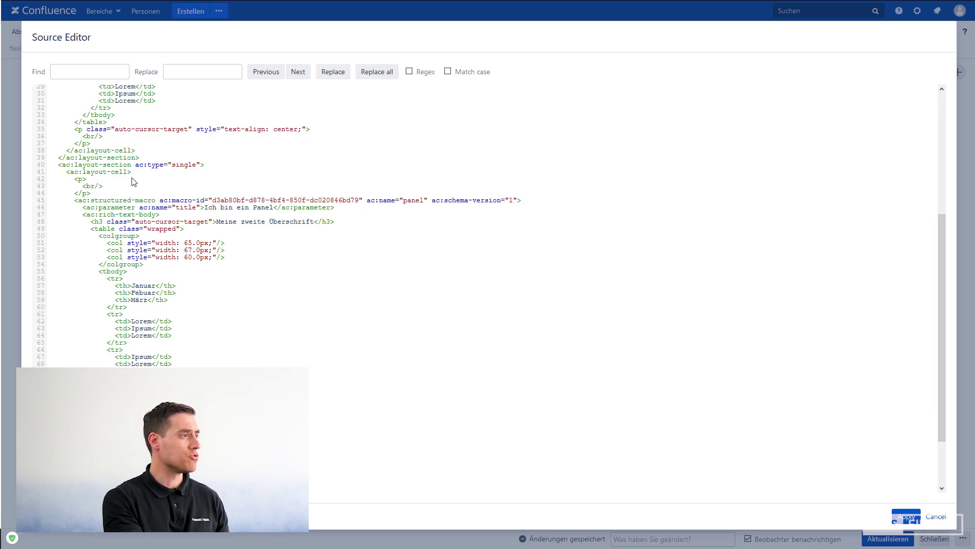
pyautogui.click(74, 67)
pyautogui.write('table')
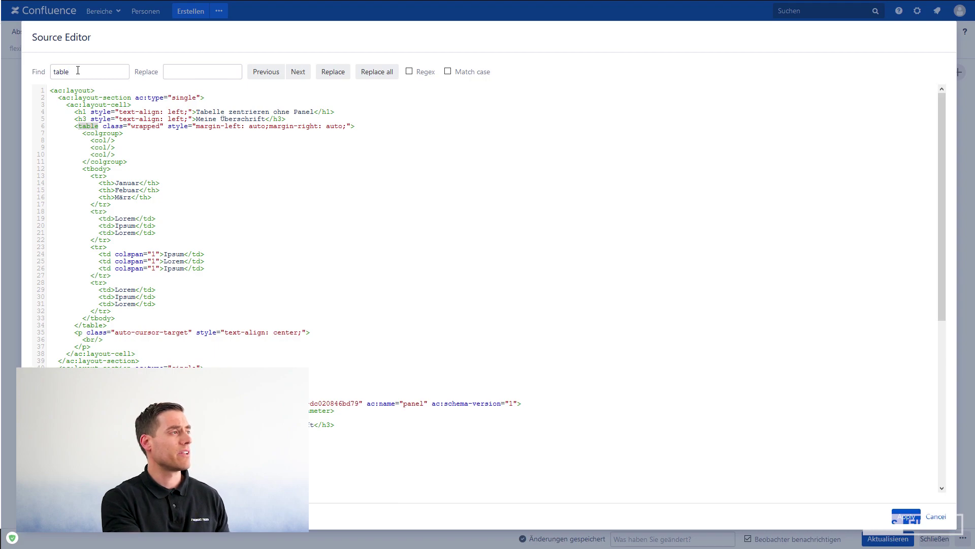
pyautogui.moveTo(76, 72); pyautogui.dragTo(24, 71)
pyautogui.write('panel')
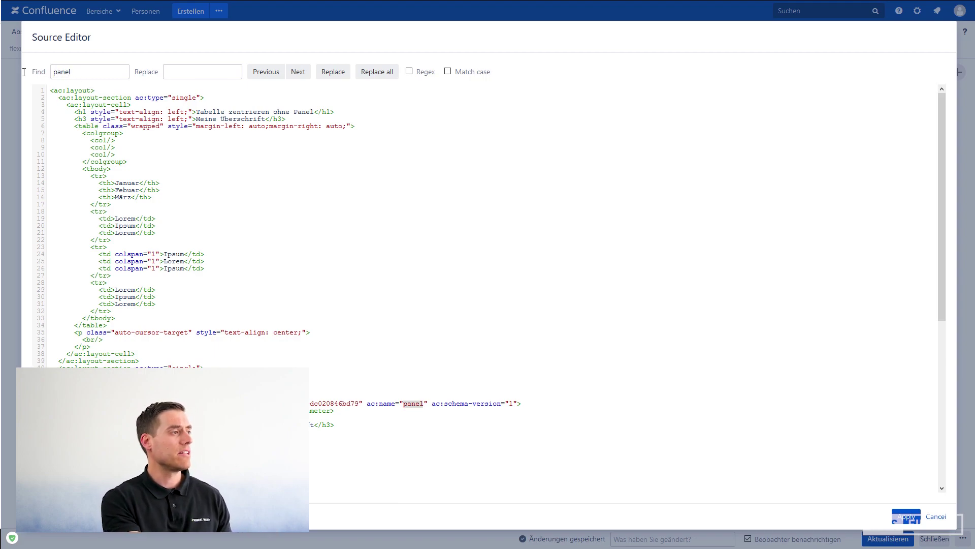
pyautogui.scroll(-2, 364, 330)
pyautogui.scroll(-3, 366, 330)
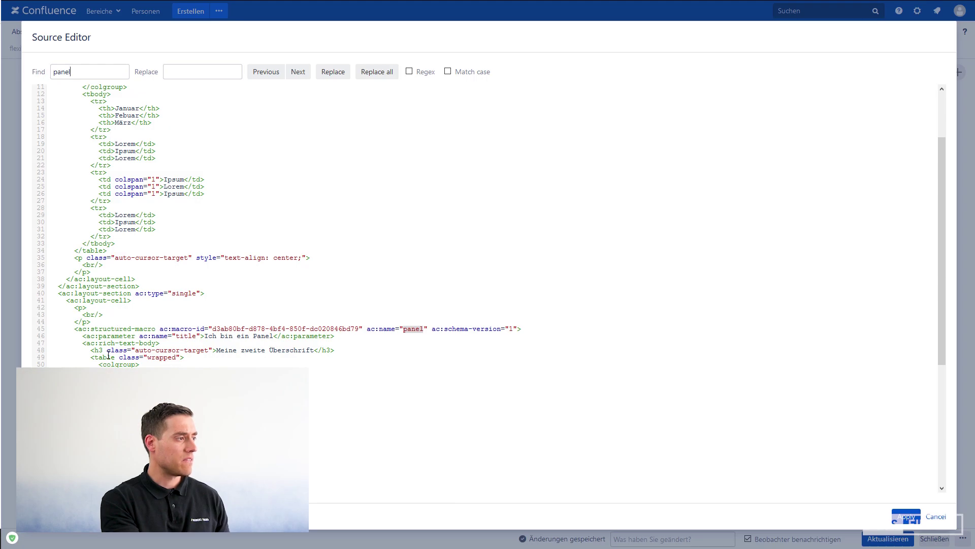
# - Replace the panel table's opening tag with <table style="margin-left: auto;margin-right: auto;">, apply the source change and publish the updated page
pyautogui.moveTo(90, 357); pyautogui.dragTo(187, 362)
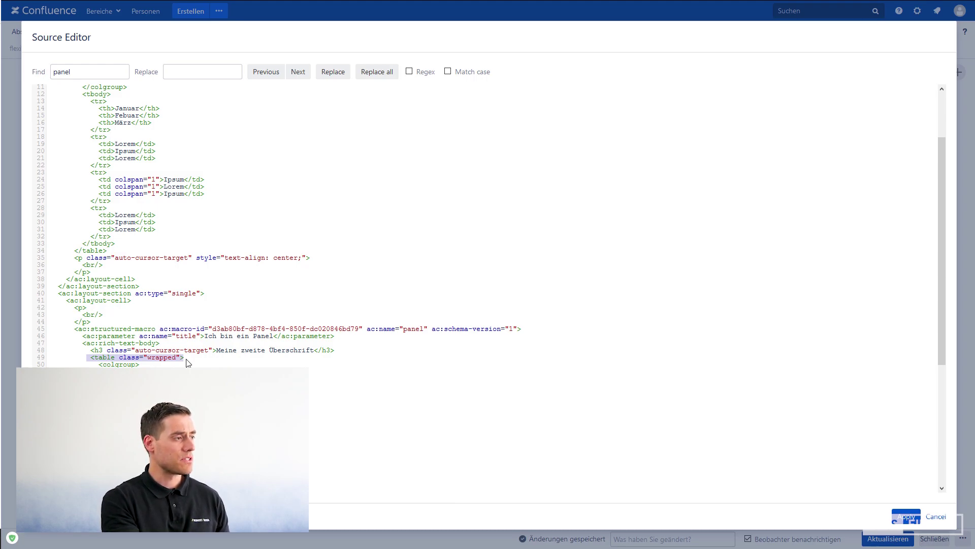
pyautogui.moveTo(186, 360); pyautogui.dragTo(91, 359)
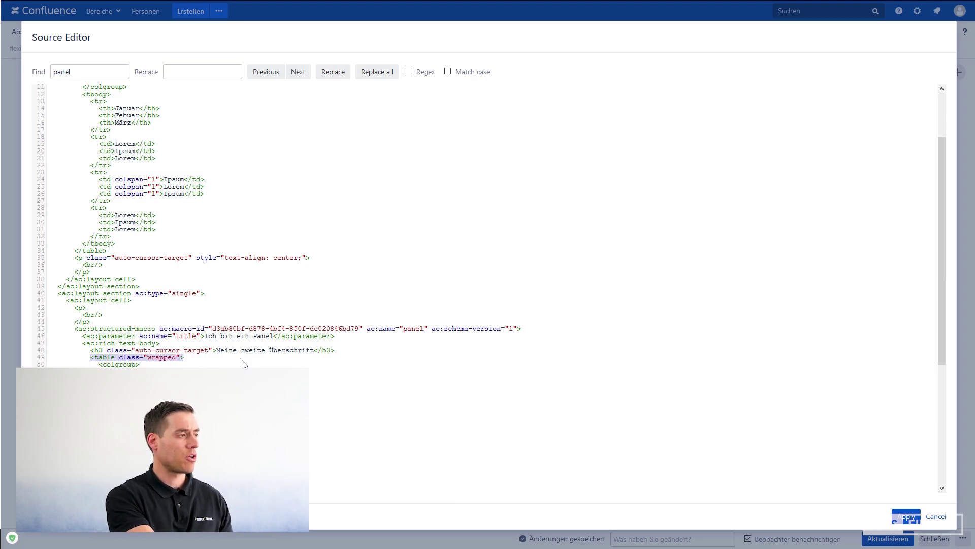
pyautogui.write('<table style="margin-left: auto;margin-right: auto;">')
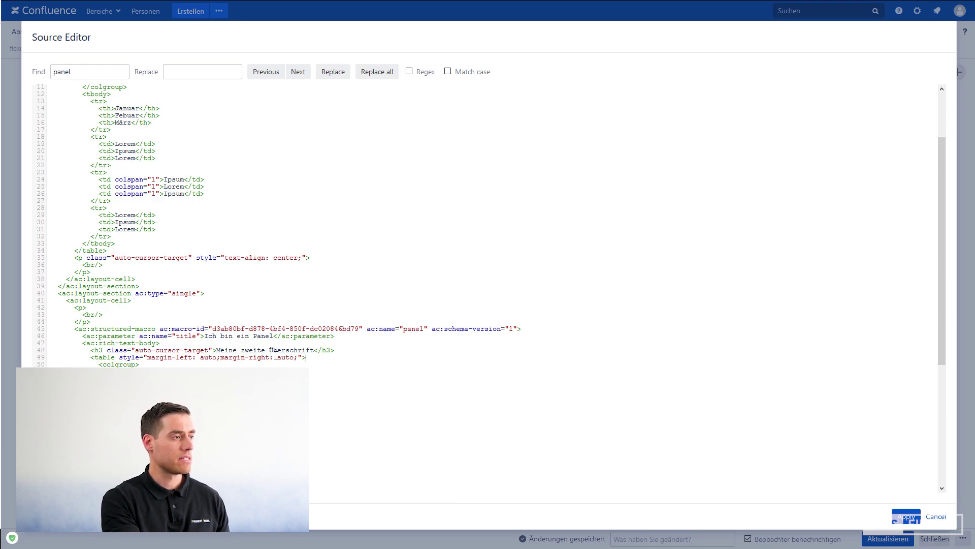
pyautogui.click(898, 516)
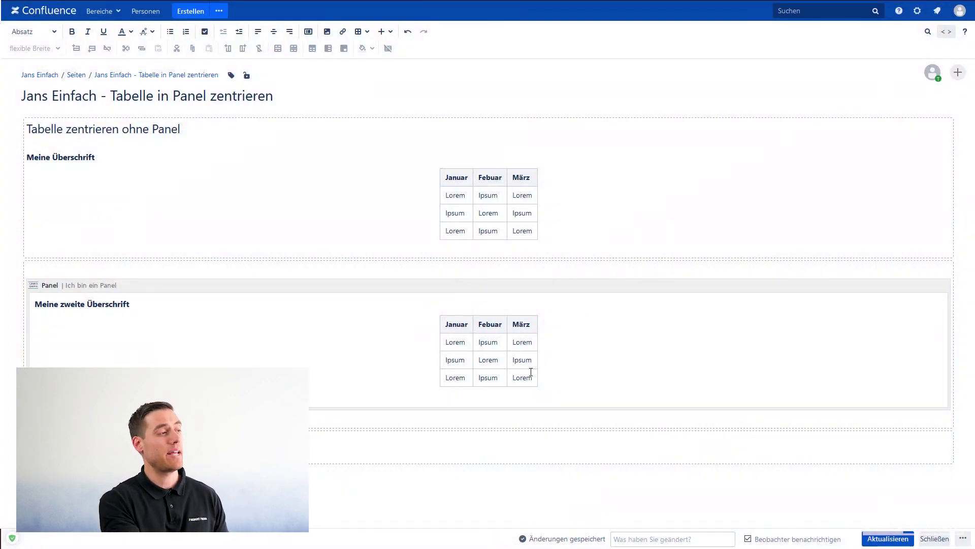
pyautogui.click(877, 536)
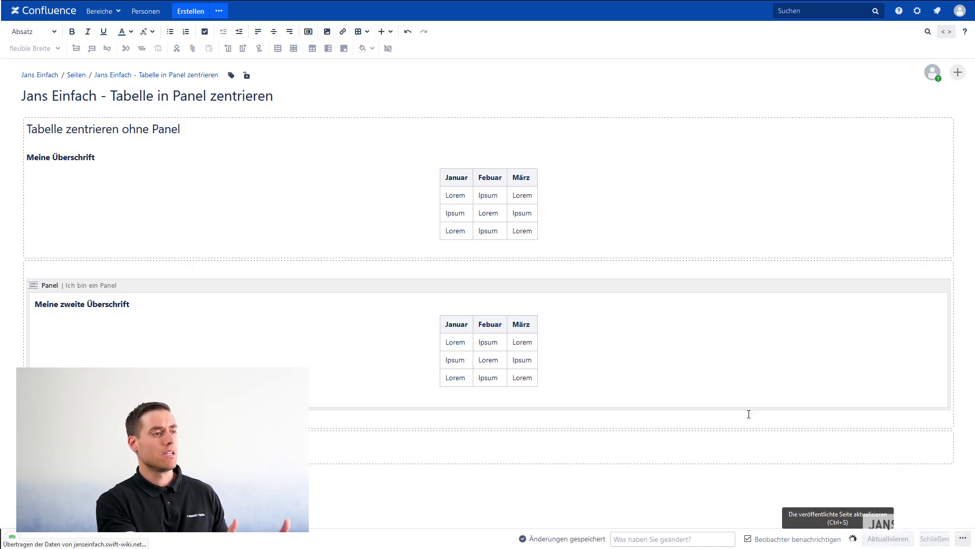